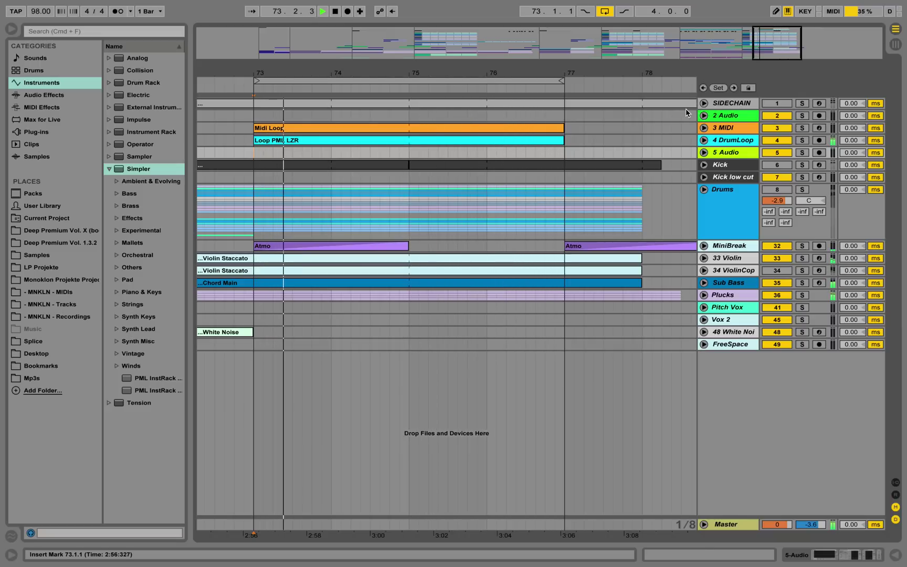
Step: Stop arrangement playback just before bar 74
key(space)
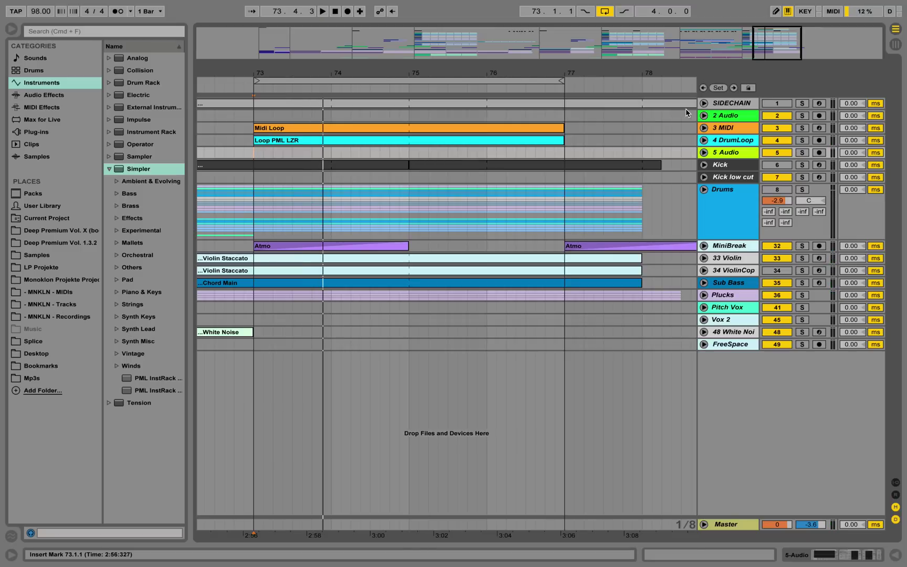
Step: Unfold 4 DrumLoop, reactivate and solo the Drums group, and audition it
click(704, 141)
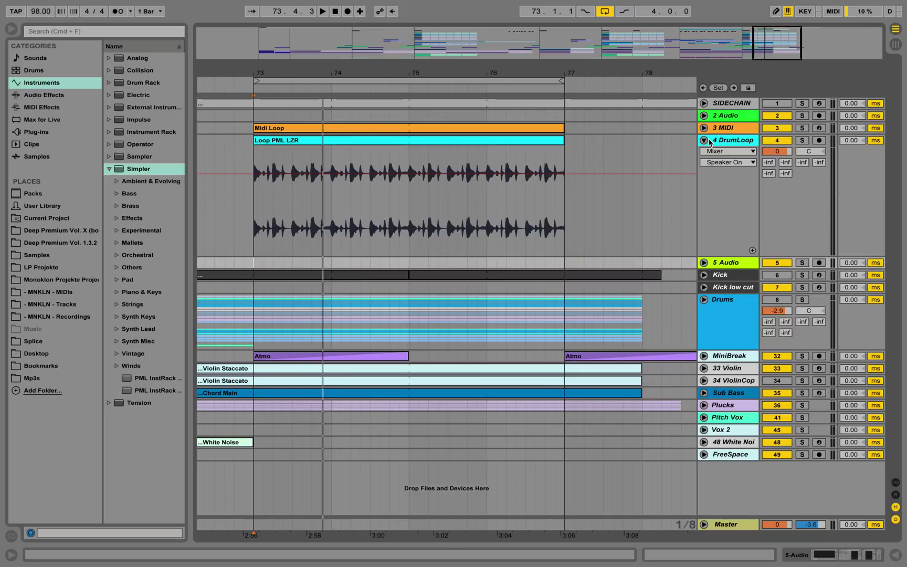
click(771, 303)
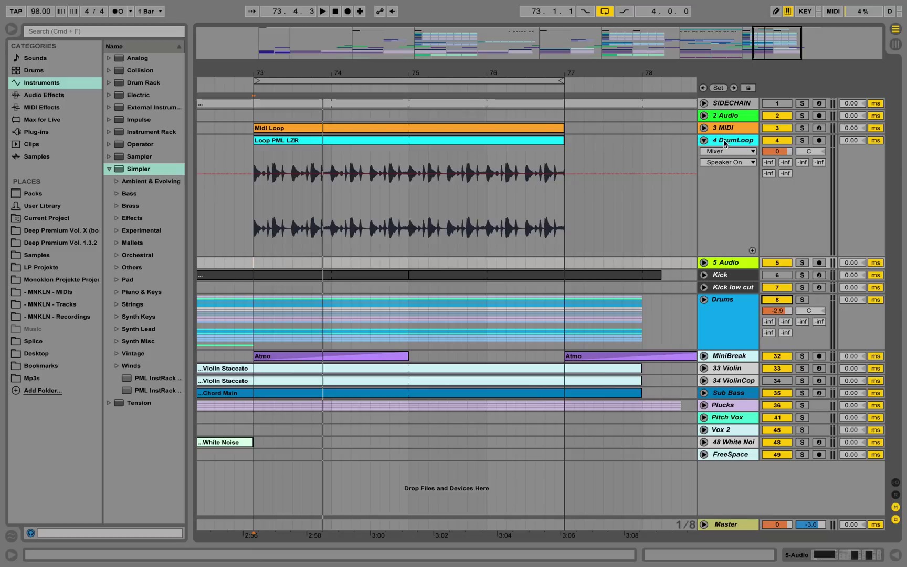
click(802, 300)
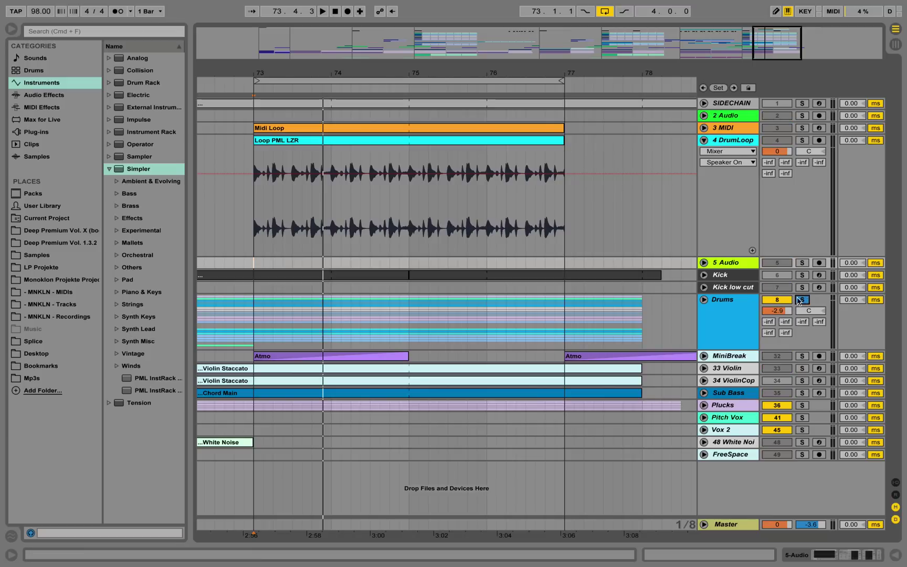
click(703, 299)
scroll(699, 297, down, 4)
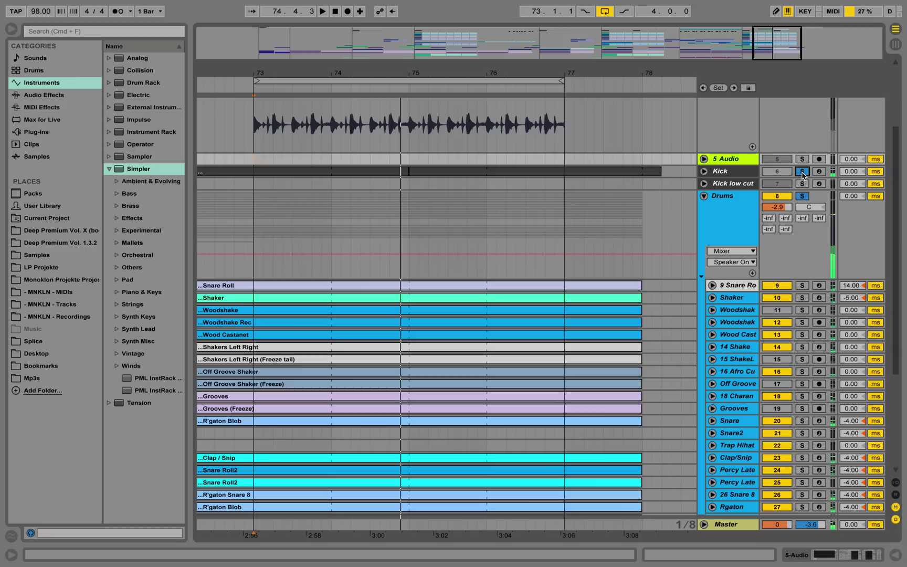
key(space)
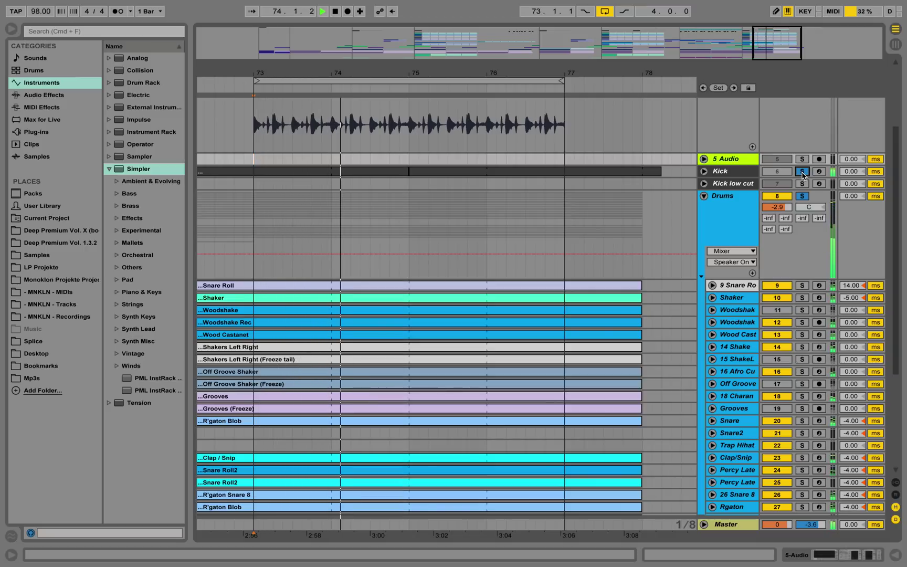
key(space)
scroll(806, 157, up, 4)
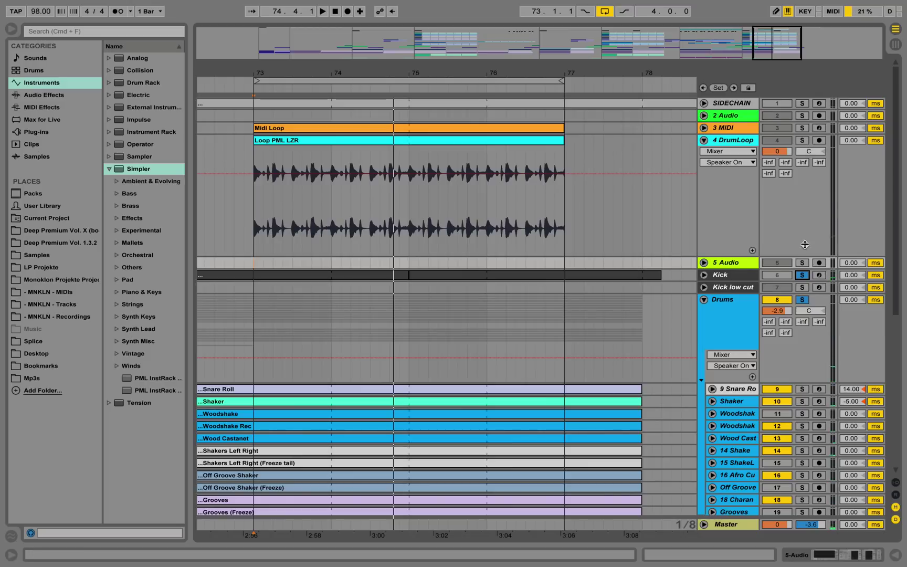
Step: Fold and unsolo the Drums group, then solo 4 DrumLoop and audition it alone
click(703, 299)
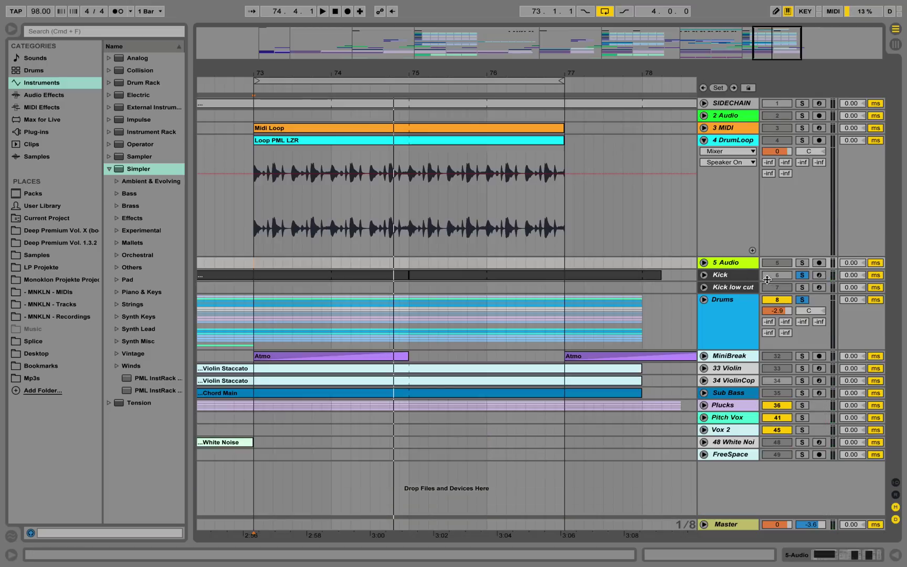
click(801, 275)
click(743, 142)
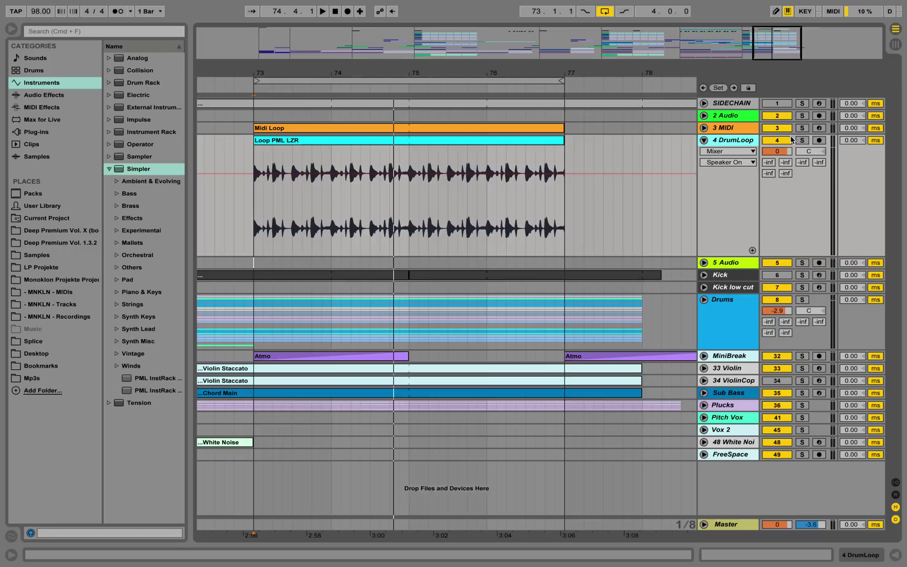
click(807, 141)
key(space)
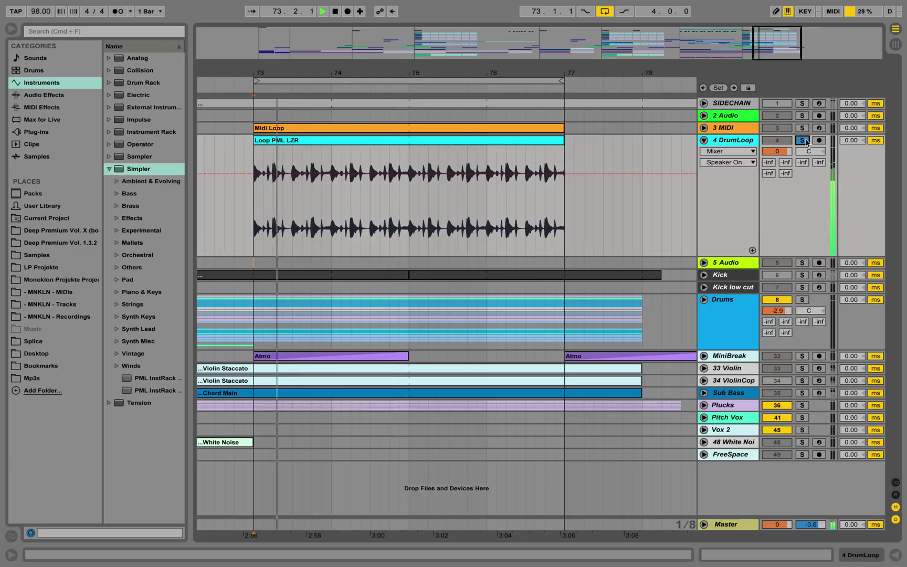
key(space)
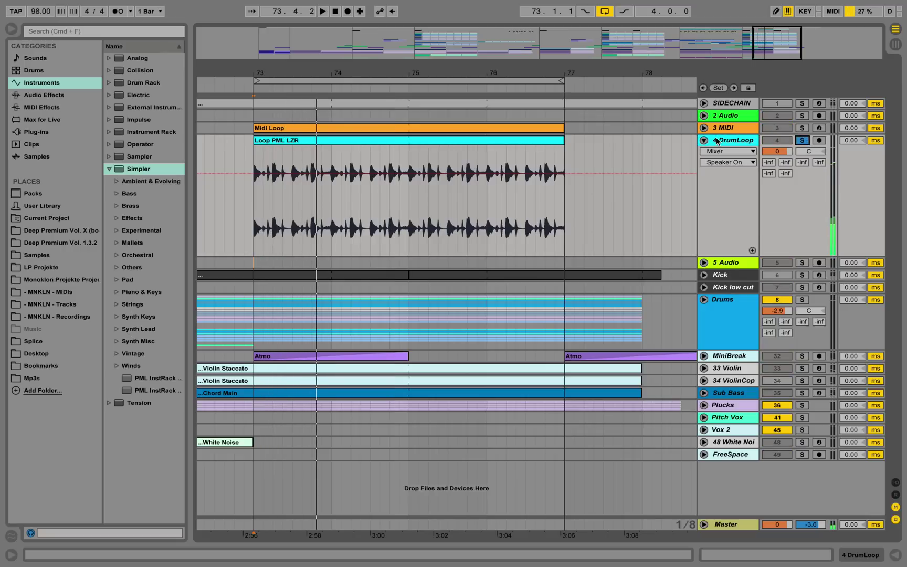
Step: Insert a new 5 MIDI track below 4 DrumLoop and show its device chain
right_click(727, 142)
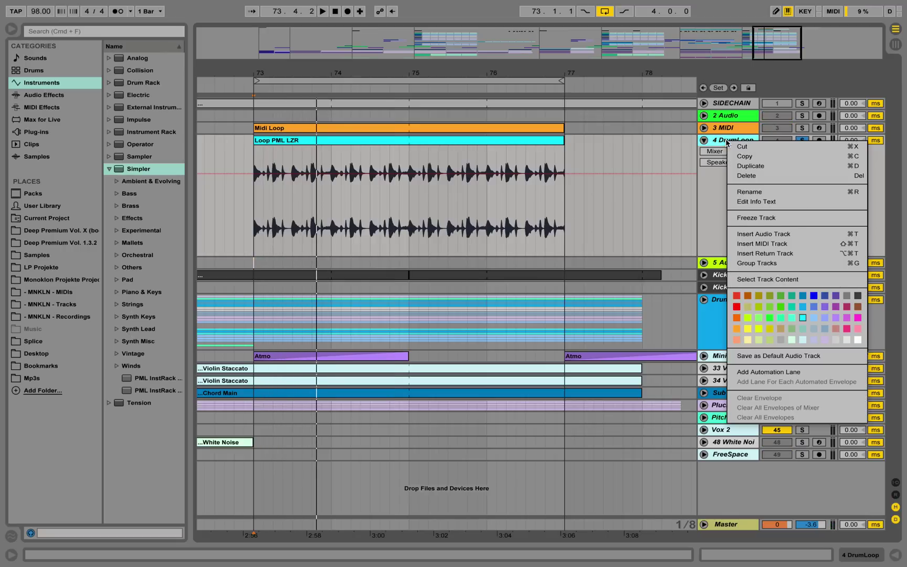
click(767, 242)
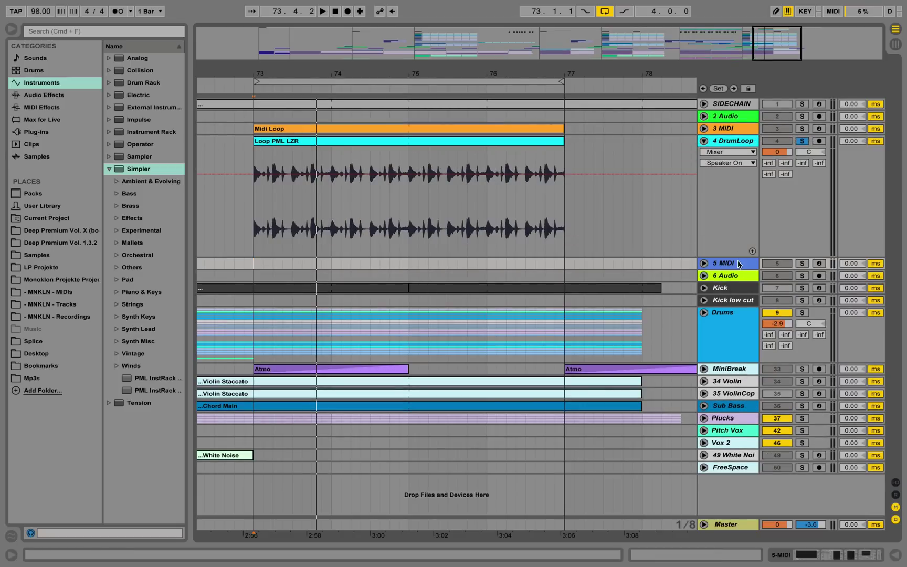
double_click(738, 264)
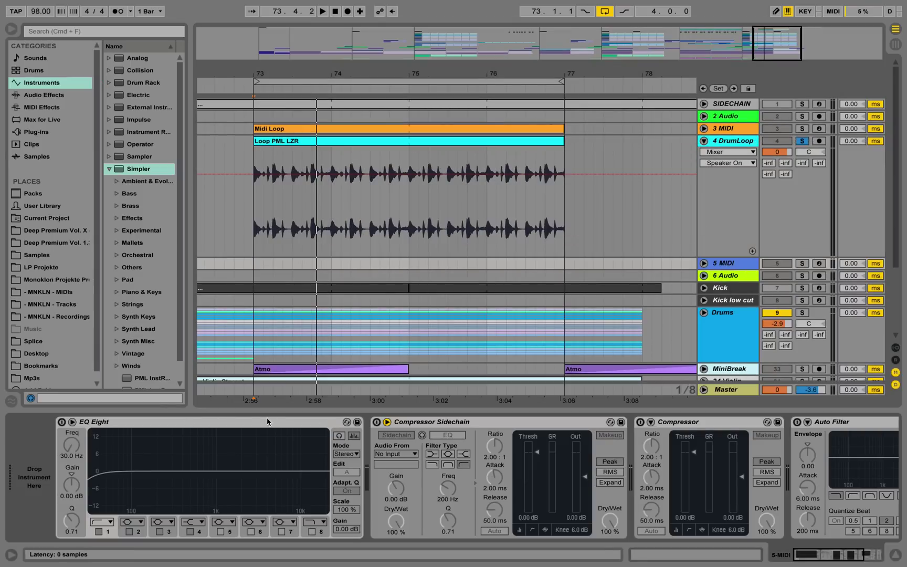
click(342, 140)
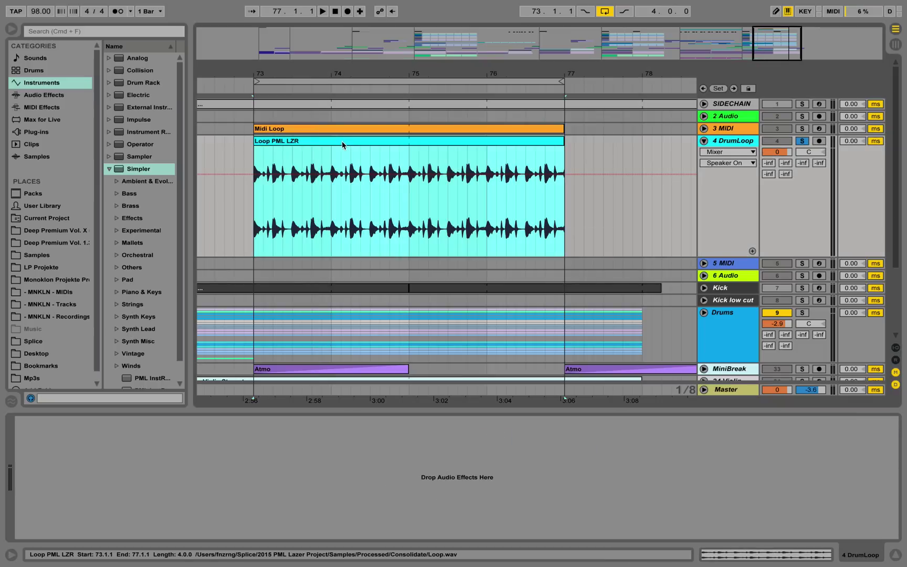
click(720, 265)
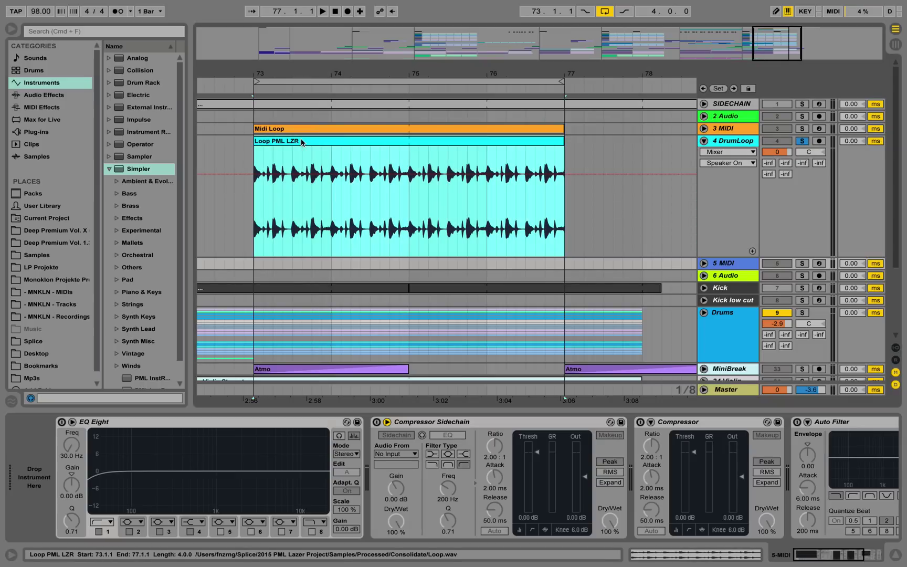
Step: Drag the Loop PML LZR audio onto 5 MIDI to load it into Simpler, then enlarge the sample display
drag(301, 142, 52, 432)
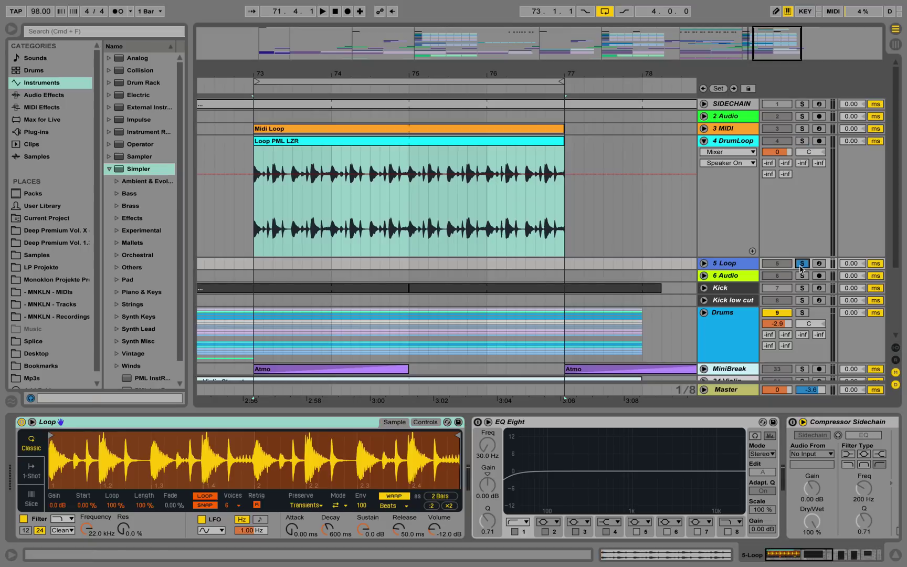
click(32, 423)
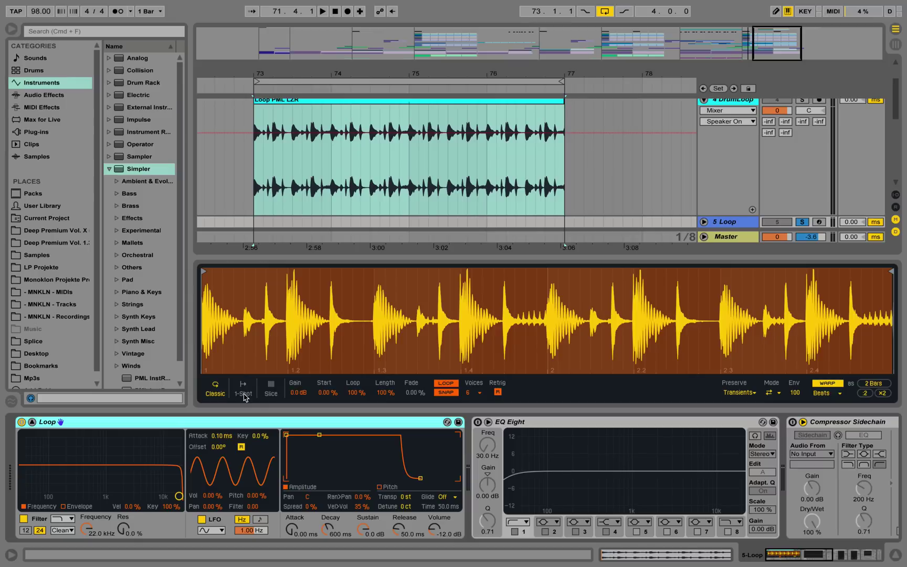
Step: Switch Simpler to Slice mode and set slice Sensitivity back to 100 %
click(270, 388)
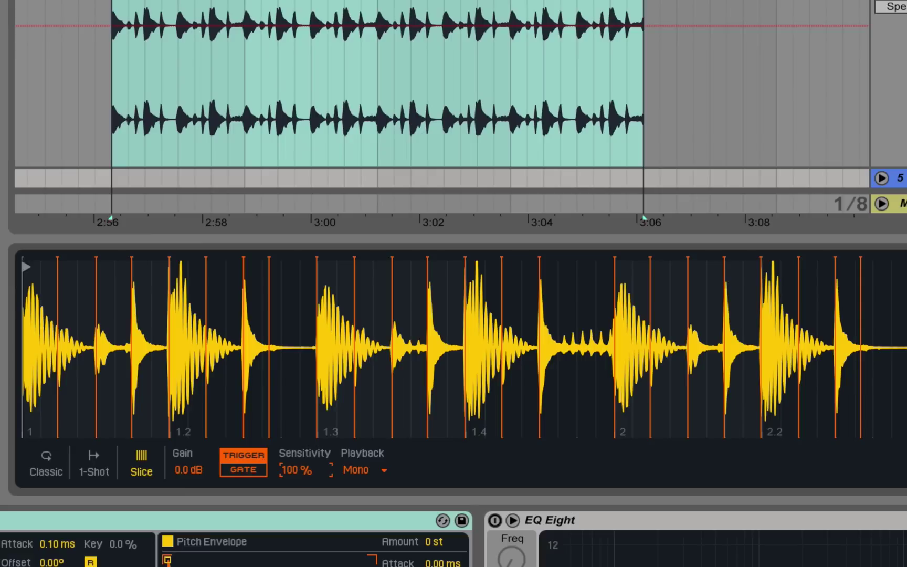
drag(295, 470, 295, 518)
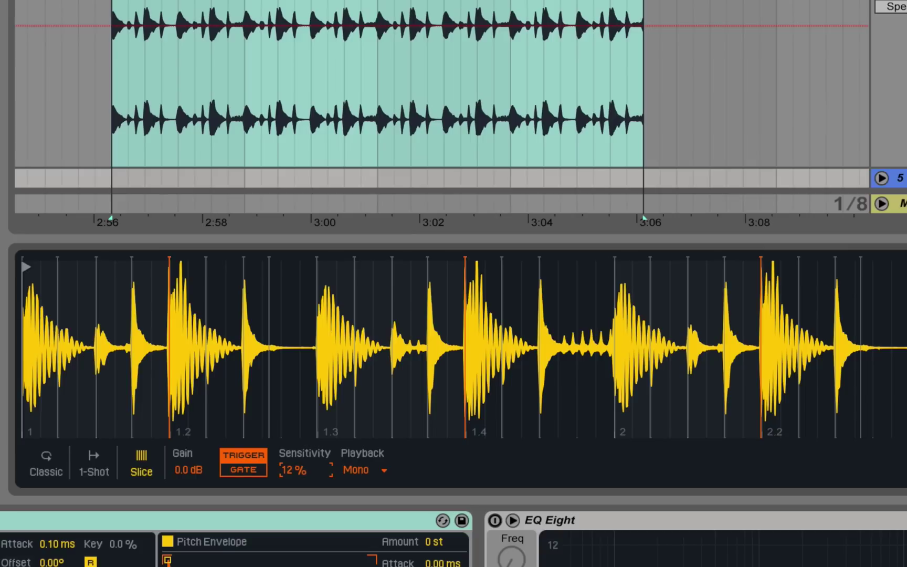
drag(296, 515, 293, 443)
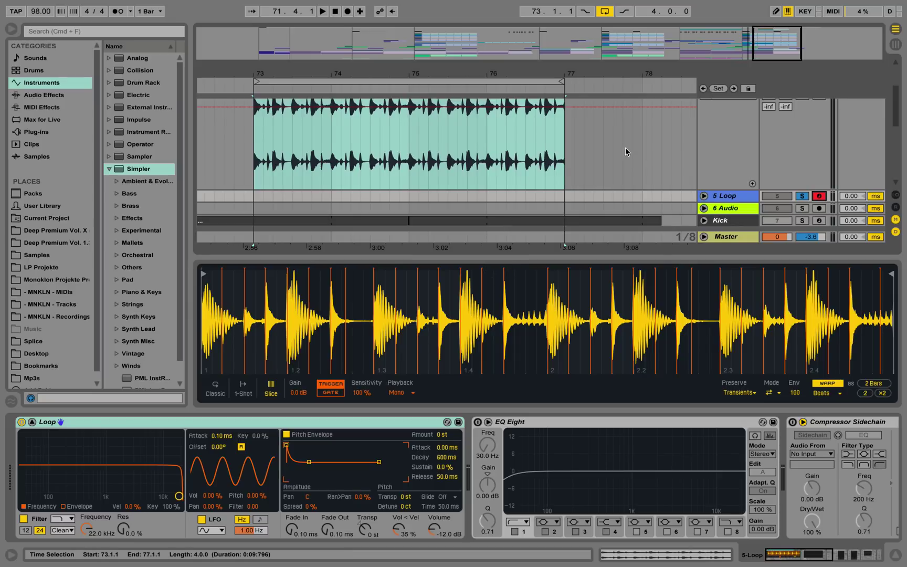
Step: Move the Midi Loop clip from 3 MIDI onto 5 Loop and open its notes
scroll(625, 150, up, 5)
click(466, 126)
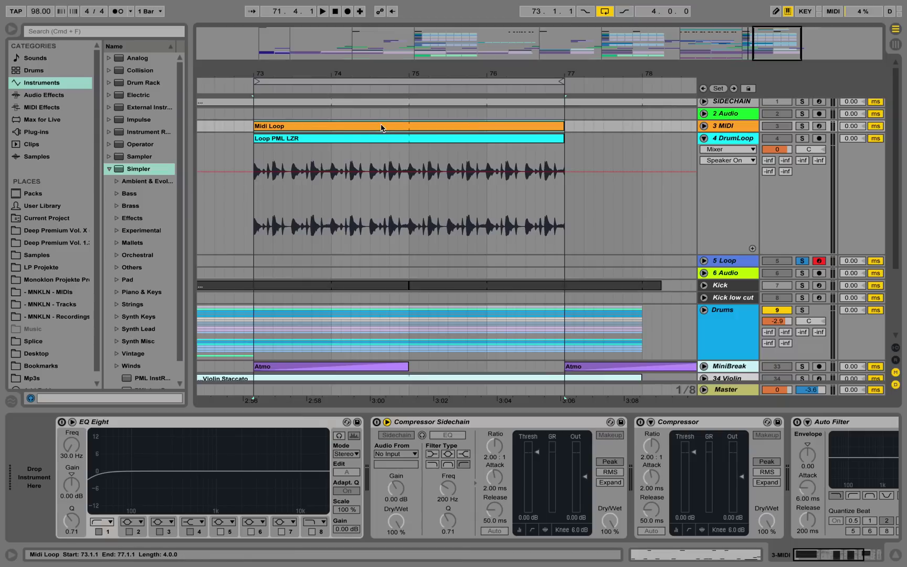
drag(381, 128, 381, 262)
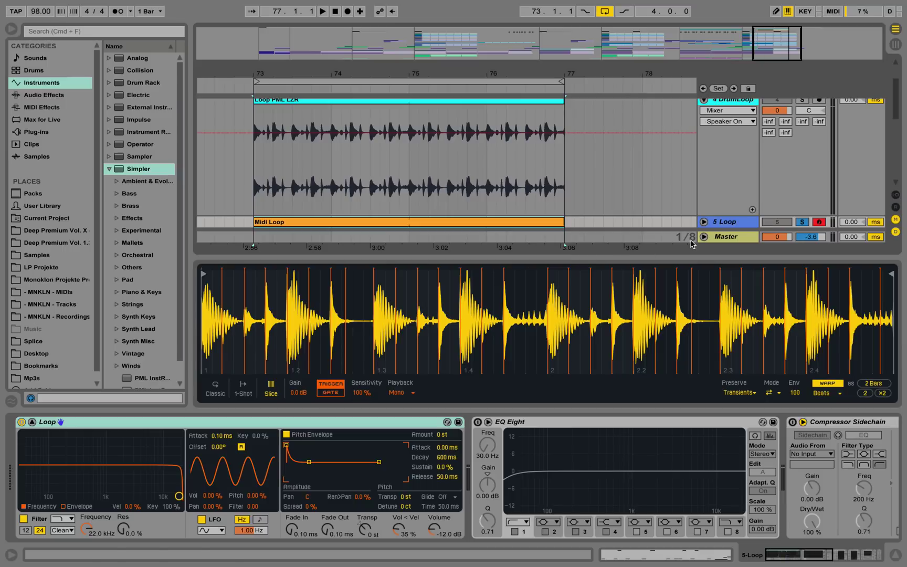
double_click(538, 225)
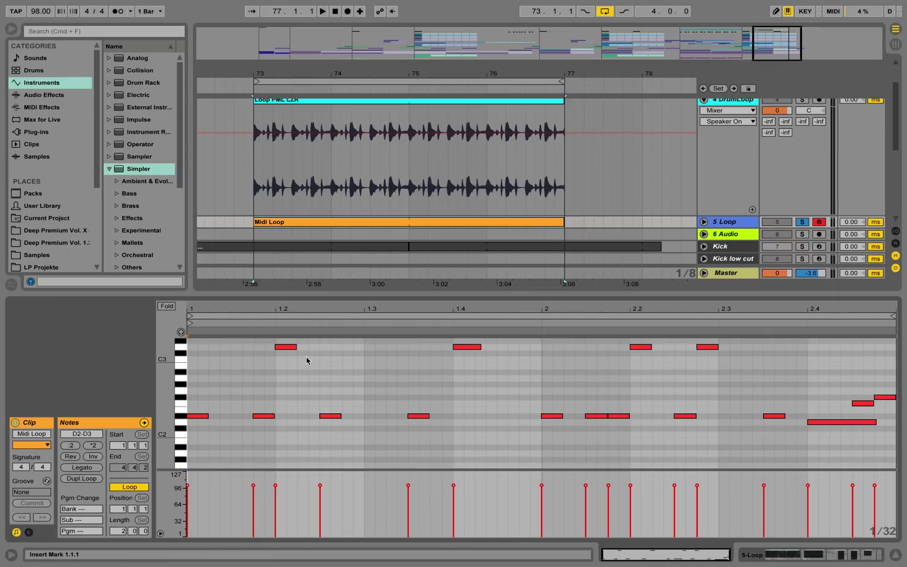
Step: Play the clip, audition the D#3 key, and select notes from D#3 down to B2
scroll(413, 367, up, 4)
scroll(413, 366, down, 2)
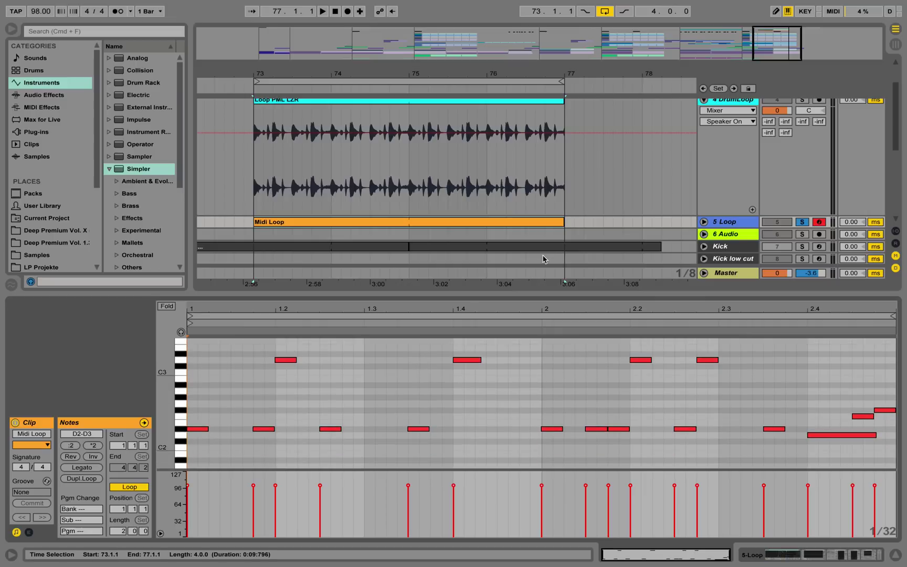
key(space)
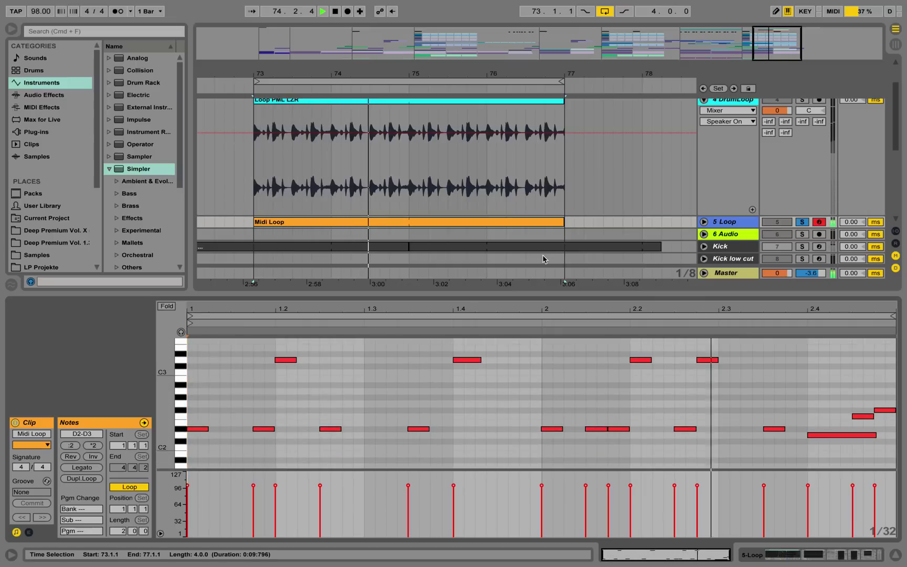
key(space)
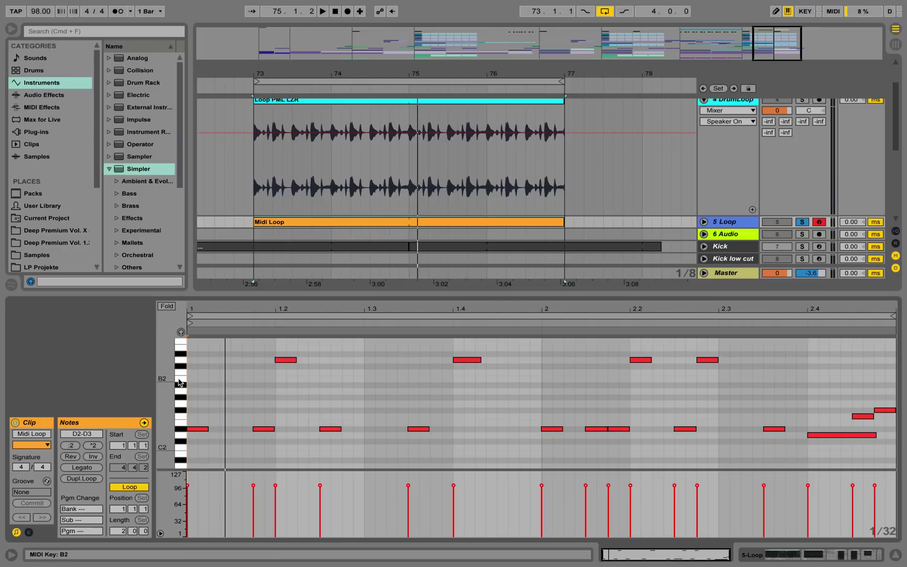
click(181, 332)
click(183, 354)
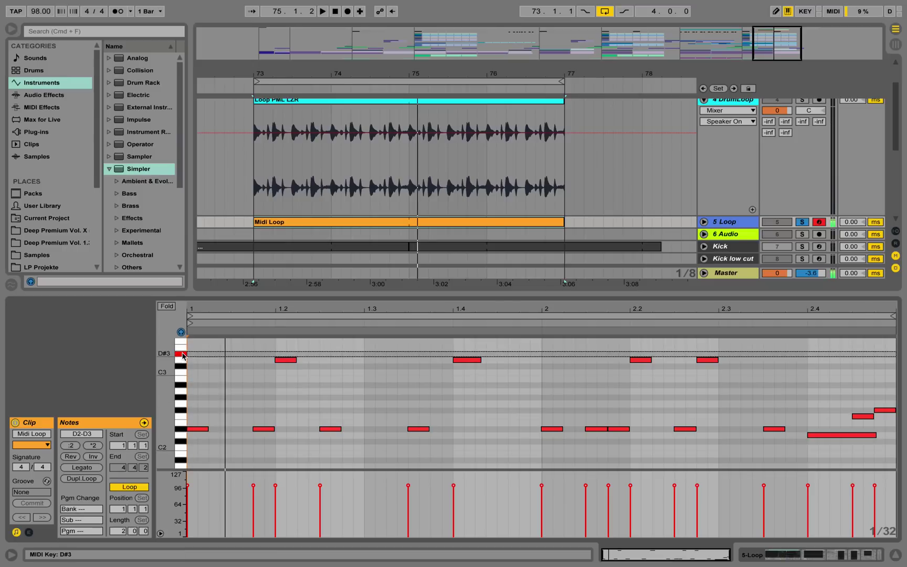
drag(182, 354, 183, 420)
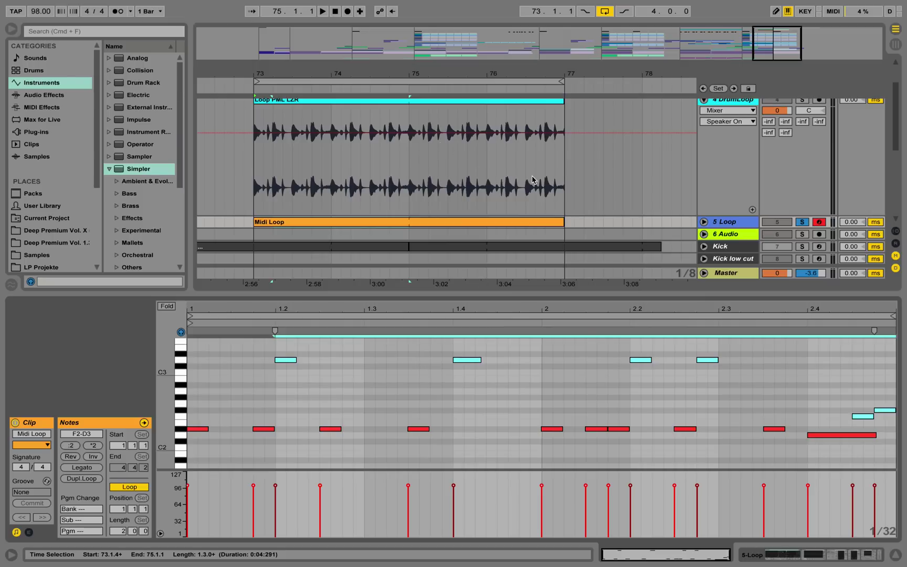
Step: Show 5 Loop's Simpler and play the Midi Loop clip over bars 73–77 to trigger the slices
click(703, 222)
scroll(705, 221, down, 3)
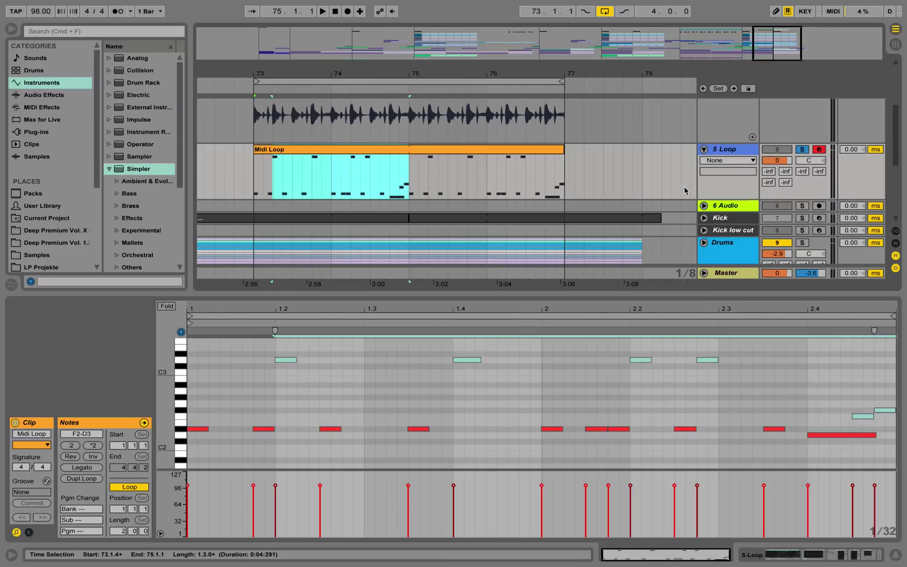
double_click(742, 151)
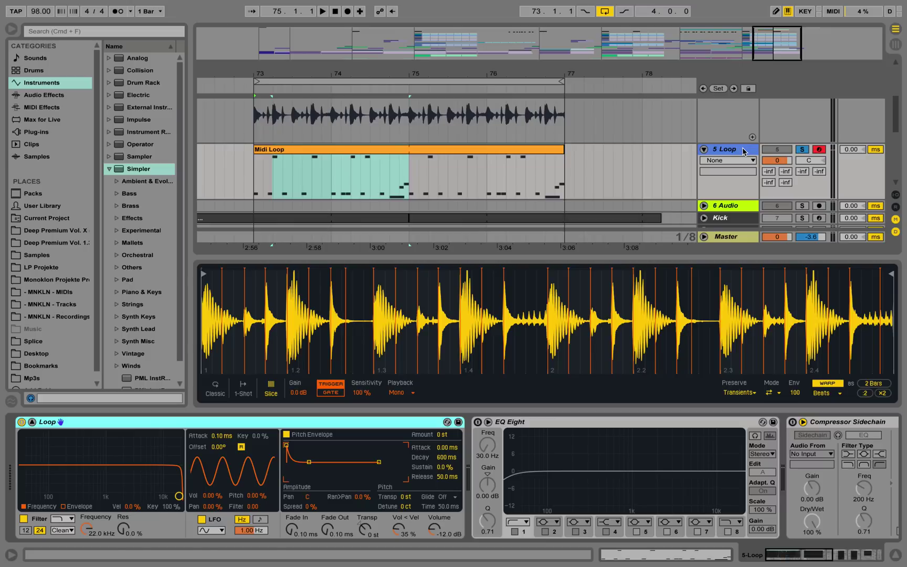
click(295, 150)
key(space)
scroll(295, 152, up, 3)
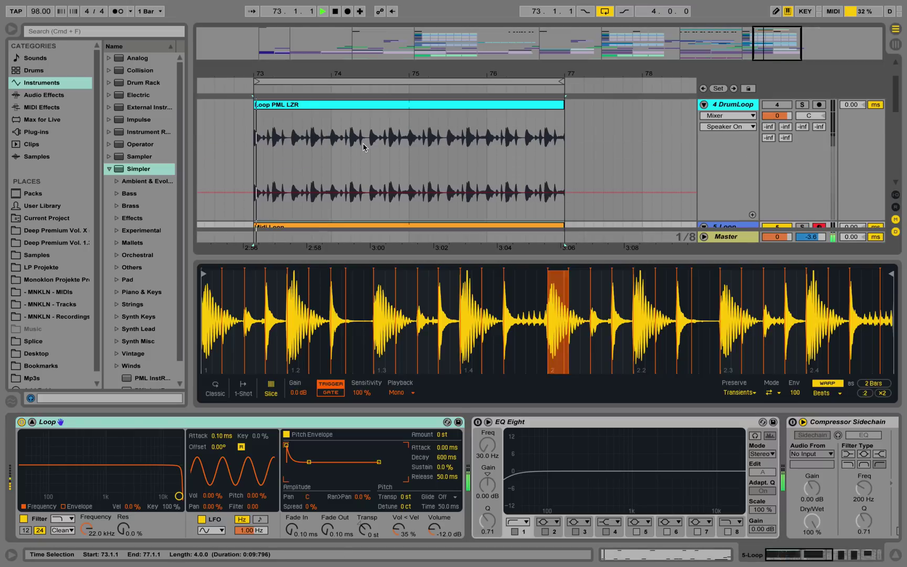
scroll(380, 146, down, 2)
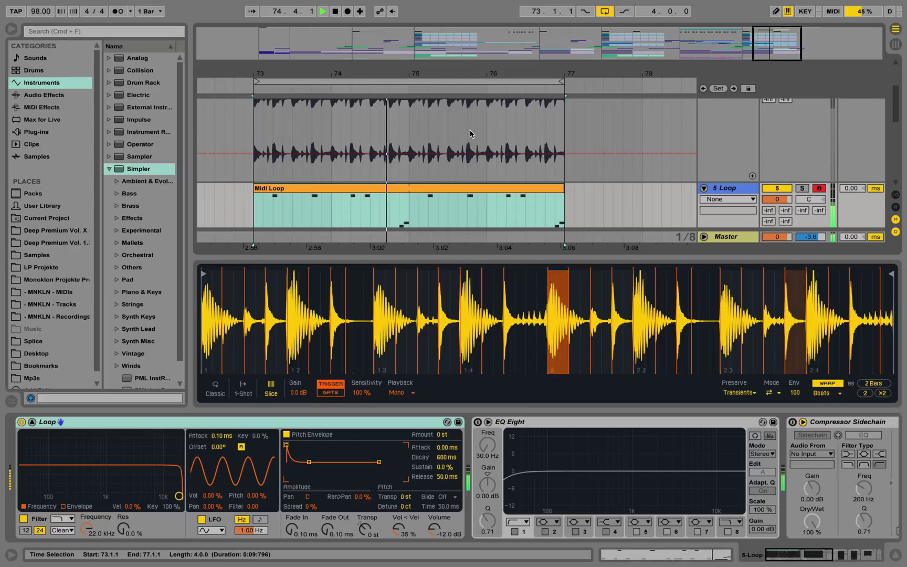
key(space)
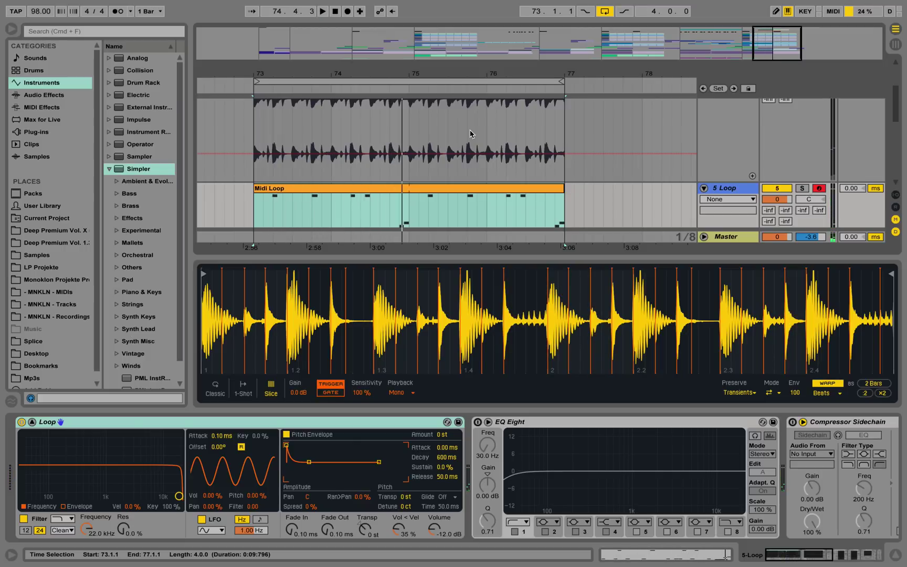